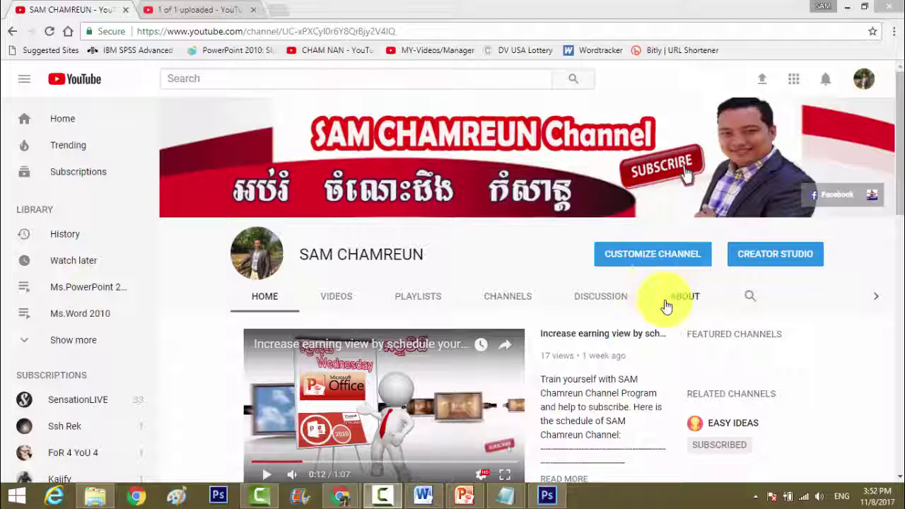
Return to PowerPoint, run the slide show from slide 1 to its end, and exit.
{"action": "left_click", "coordinate": [465, 495]}
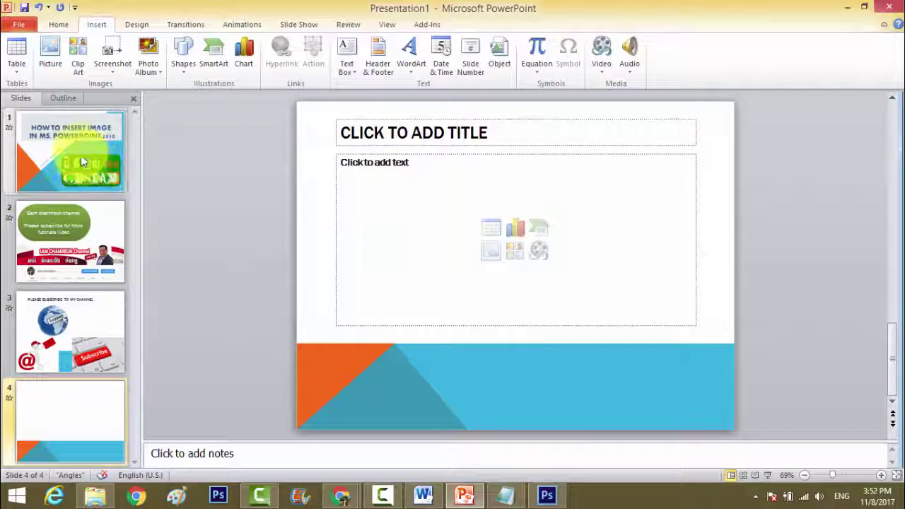
{"action": "left_click", "coordinate": [81, 162]}
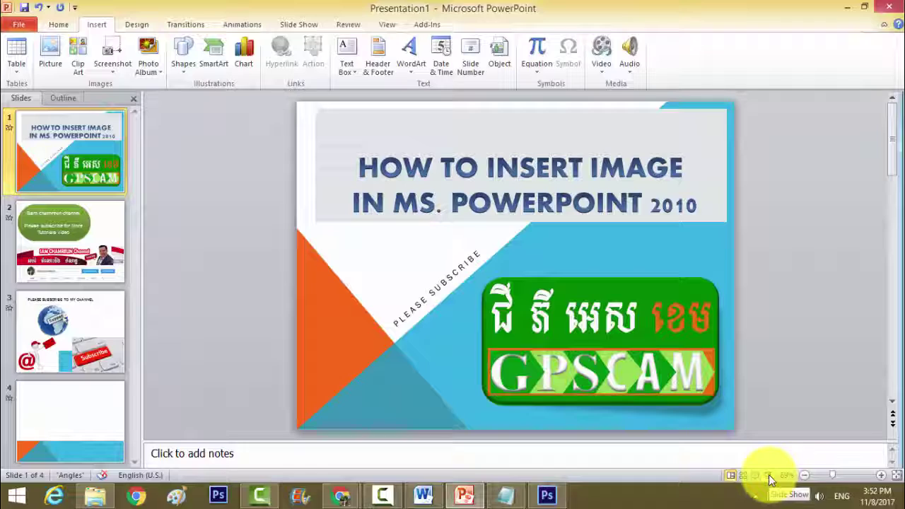
{"action": "left_click", "coordinate": [768, 475]}
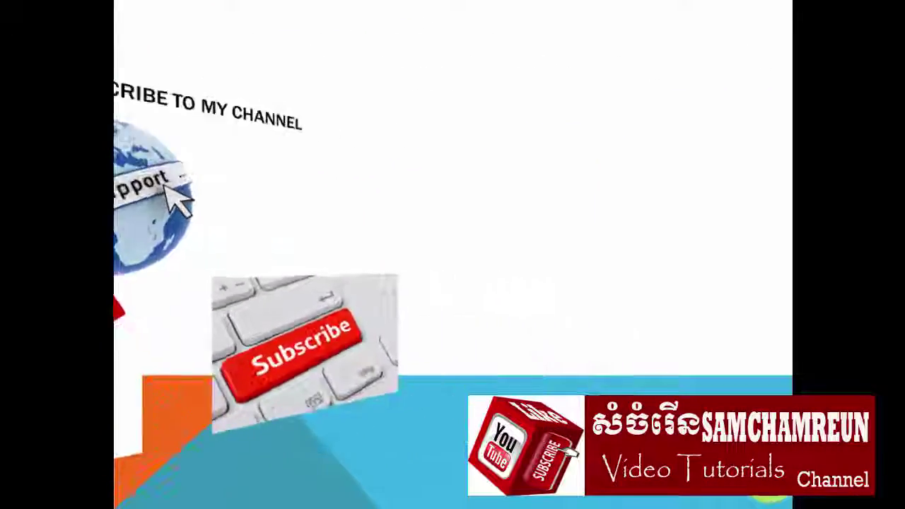
{"action": "left_click", "coordinate": [771, 480]}
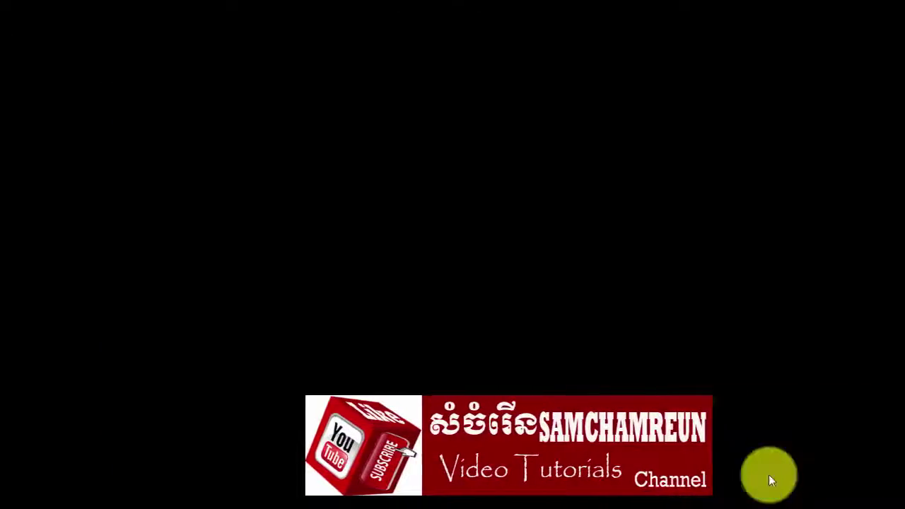
{"action": "left_click", "coordinate": [771, 480]}
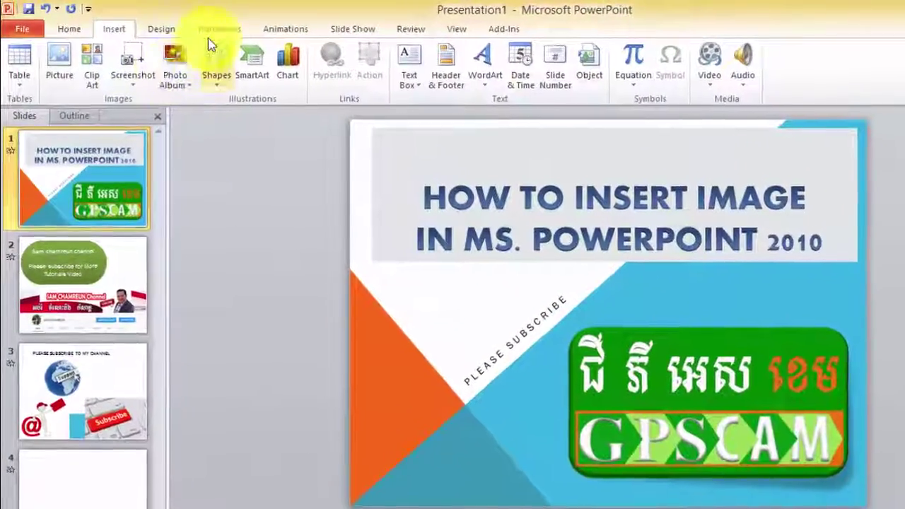
Show the Transitions ribbon tab for slide 1, where Cube is applied.
{"action": "left_click", "coordinate": [216, 32]}
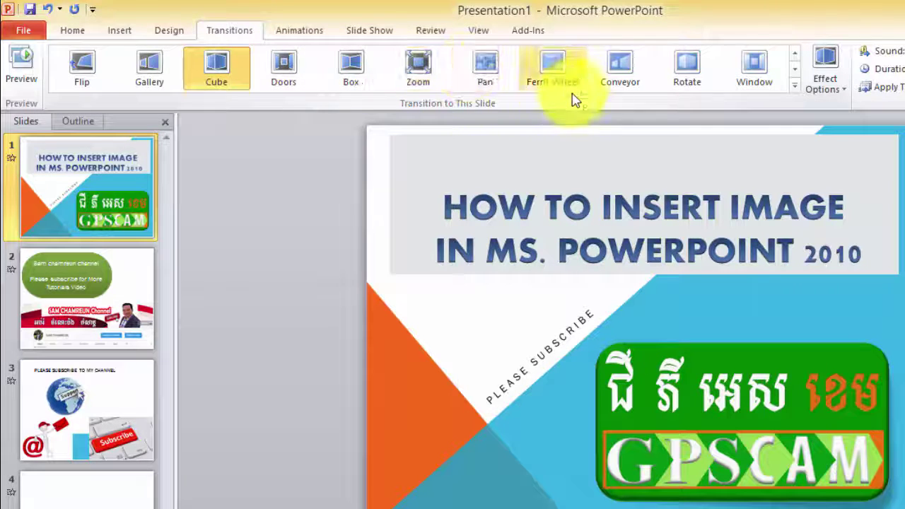
Try the Pan, Ferris Wheel, Conveyor, Rotate and Window transitions on slide 1.
{"action": "left_click", "coordinate": [487, 76]}
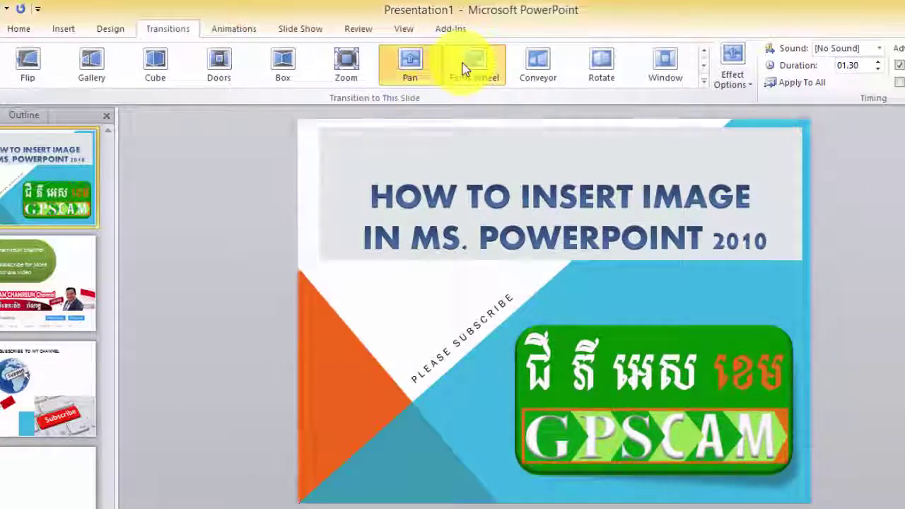
{"action": "left_click", "coordinate": [463, 69]}
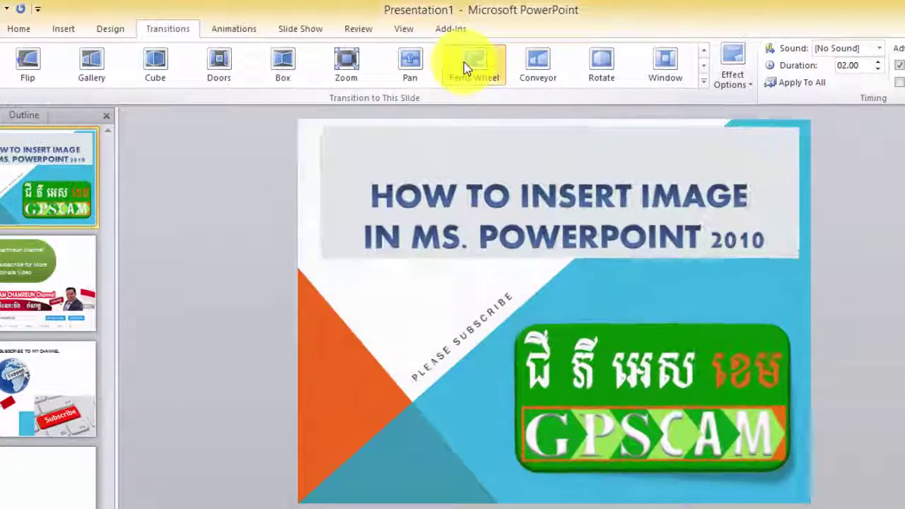
{"action": "left_click", "coordinate": [469, 71]}
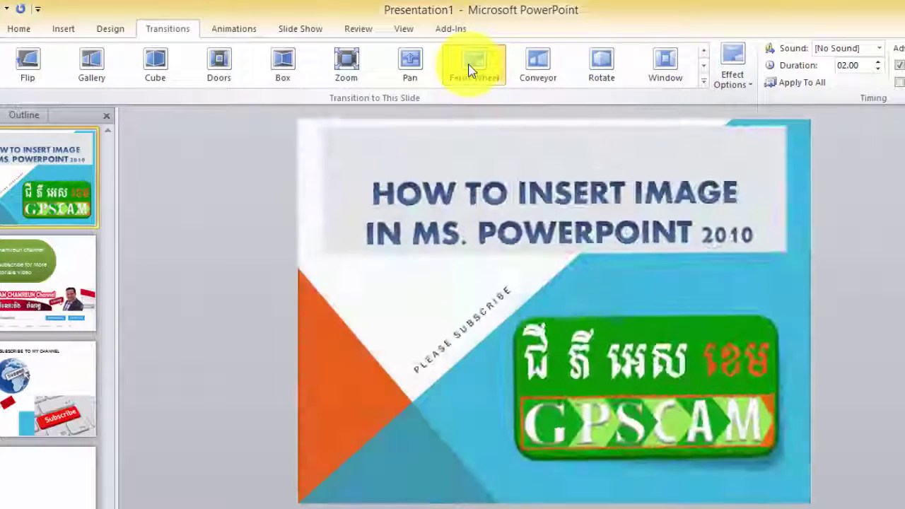
{"action": "left_click", "coordinate": [534, 69]}
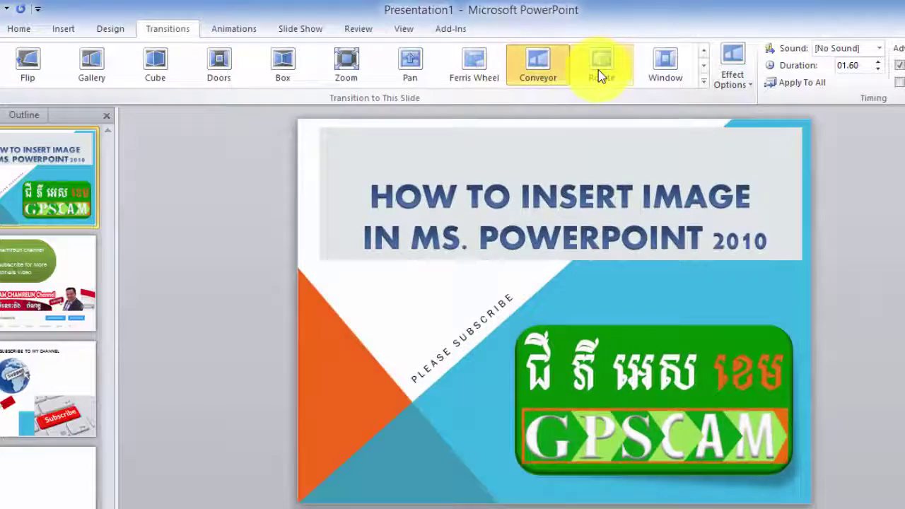
{"action": "left_click", "coordinate": [614, 74]}
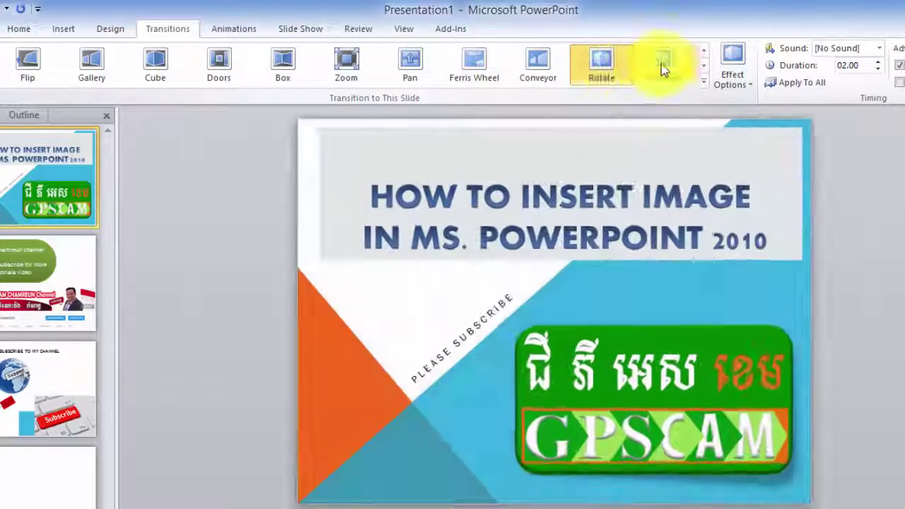
{"action": "left_click", "coordinate": [665, 65]}
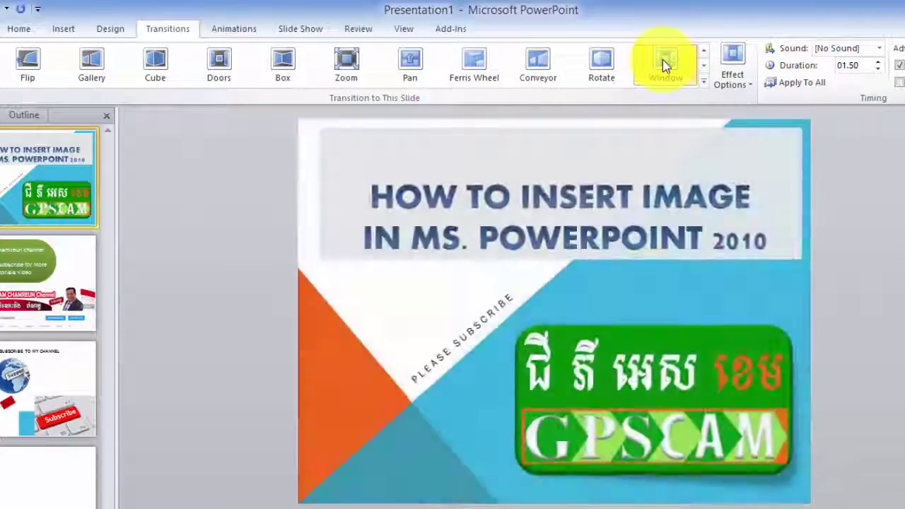
Pick Ferris Wheel from the full transitions gallery for slide 1.
{"action": "left_click", "coordinate": [705, 85]}
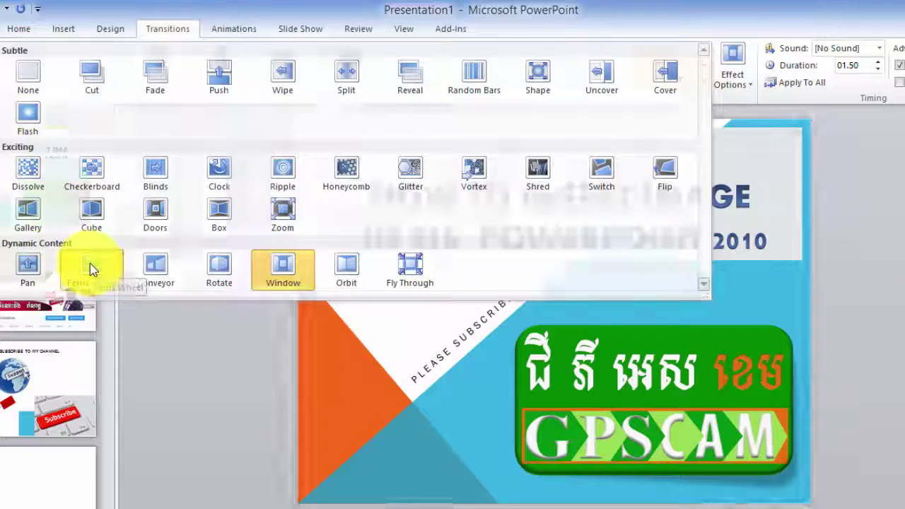
{"action": "left_click", "coordinate": [90, 264]}
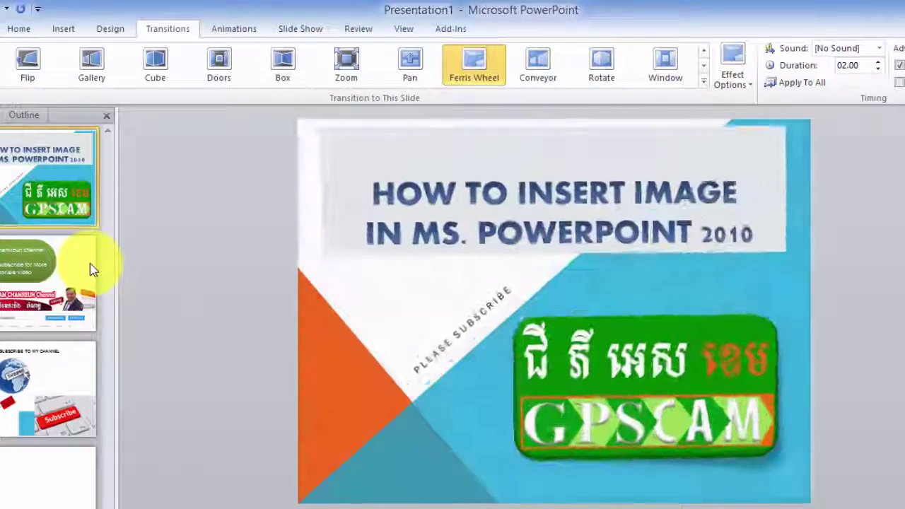
{"action": "left_click", "coordinate": [704, 82]}
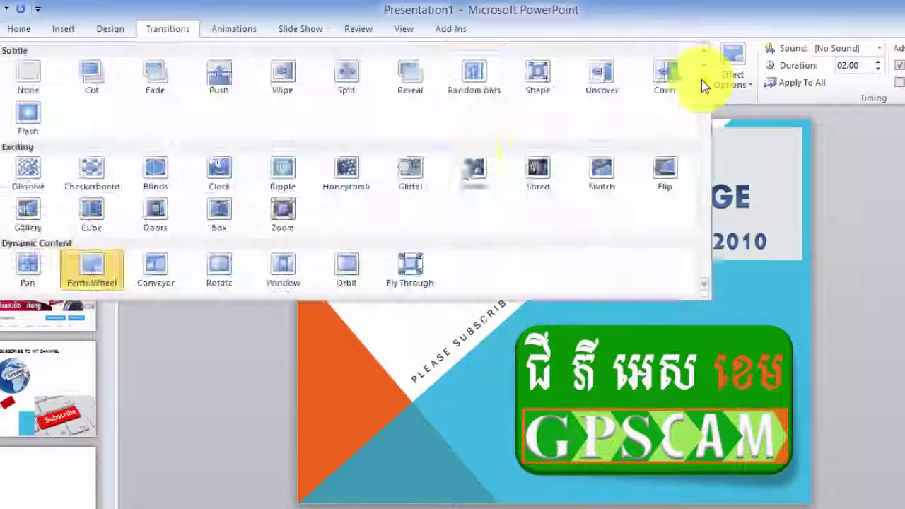
Try Rotate and Window, then apply Shred from the Exciting transitions.
{"action": "left_click", "coordinate": [225, 273]}
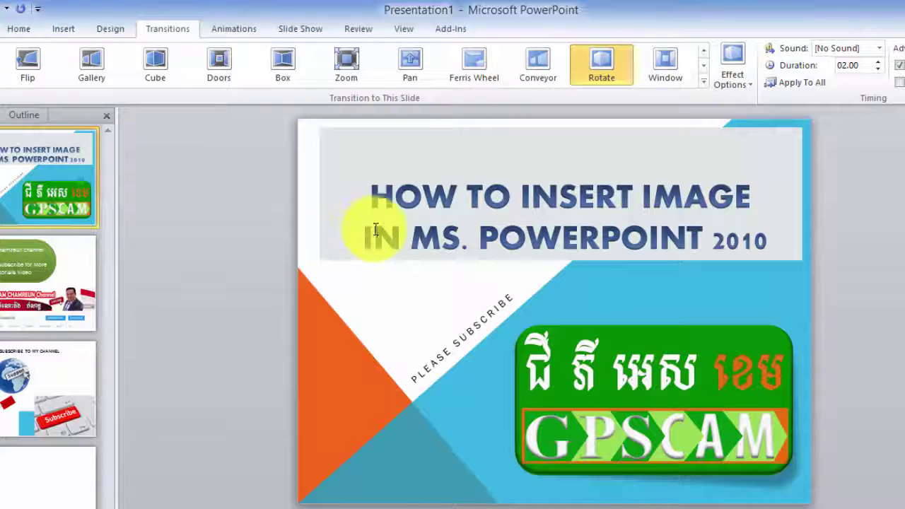
{"action": "left_click", "coordinate": [667, 61]}
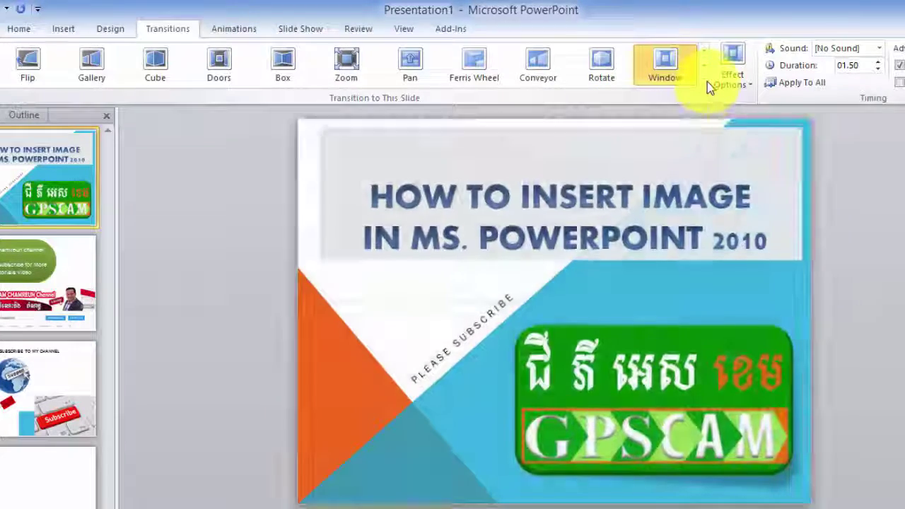
{"action": "left_click", "coordinate": [706, 82]}
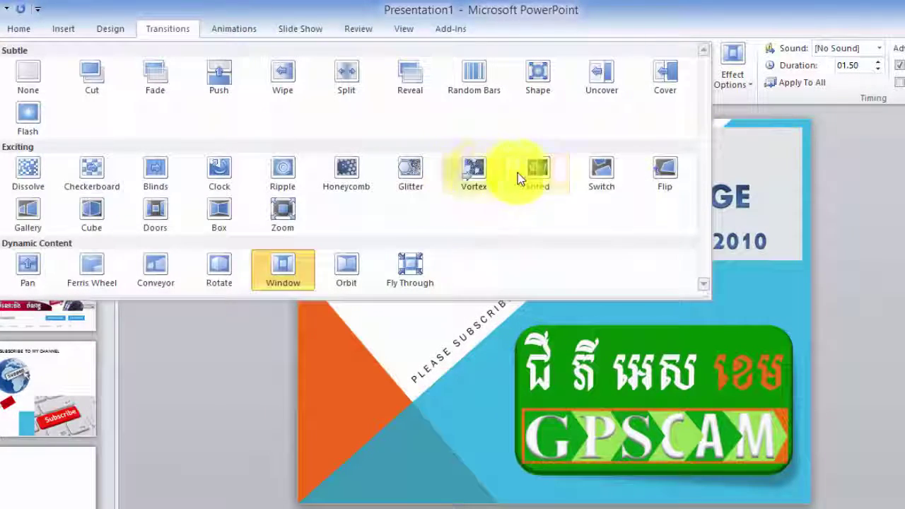
{"action": "left_click", "coordinate": [536, 172]}
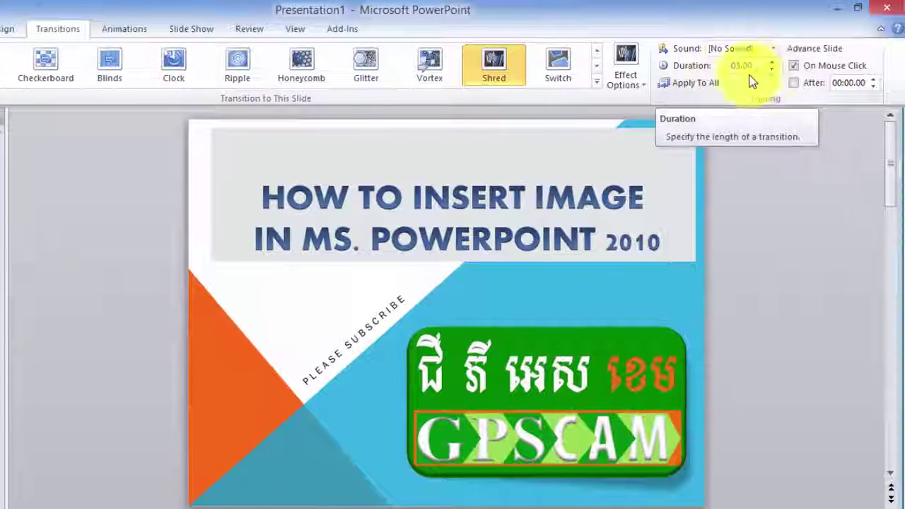
Raise Duration to 04.00, then apply the Switch transition to the title slide.
{"action": "left_click", "coordinate": [771, 70]}
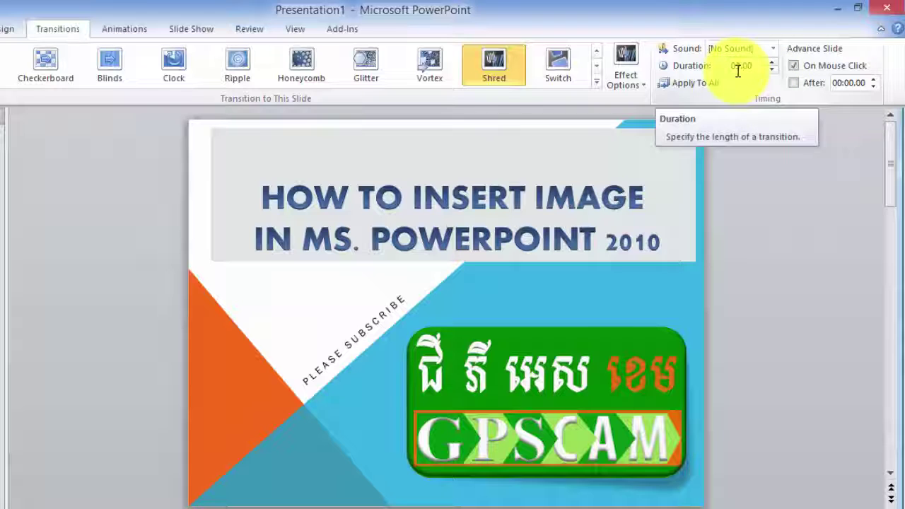
{"action": "left_click", "coordinate": [774, 62]}
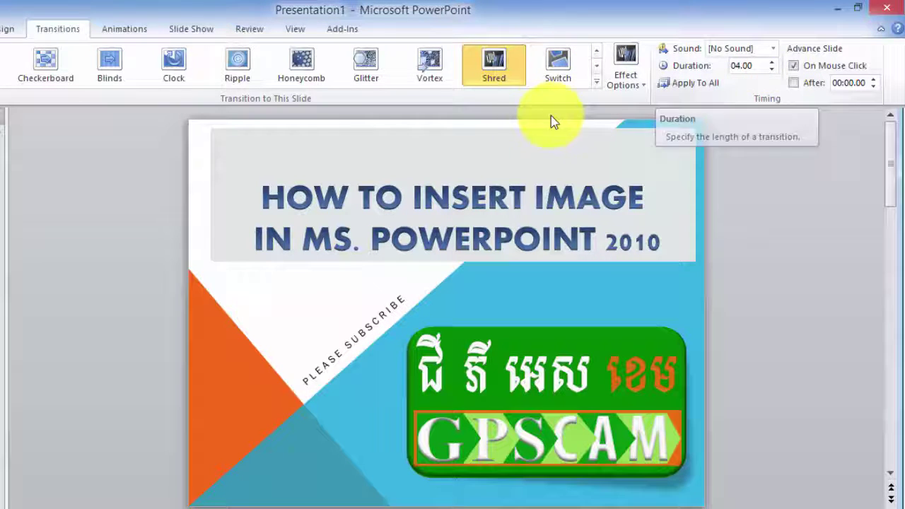
{"action": "left_click", "coordinate": [563, 71]}
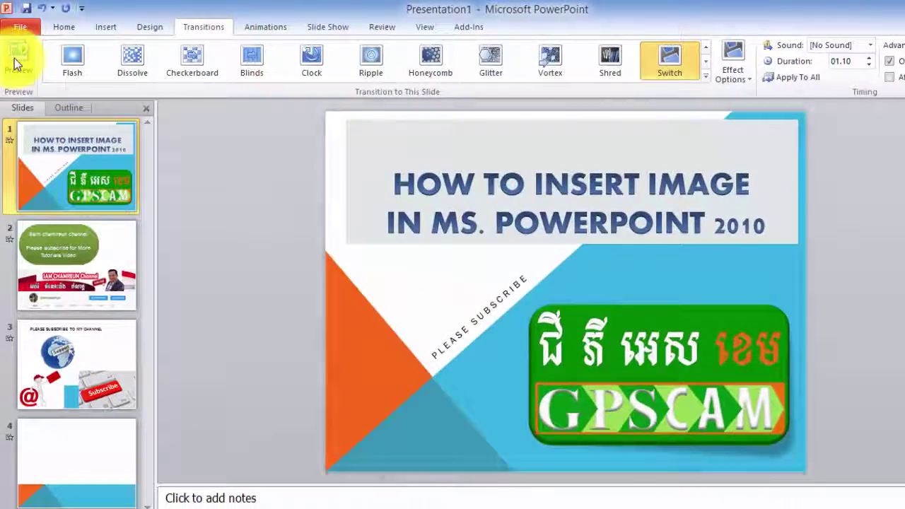
Preview Switch, apply it to all slides, and try shorter and 03.25 durations.
{"action": "left_click", "coordinate": [6, 60]}
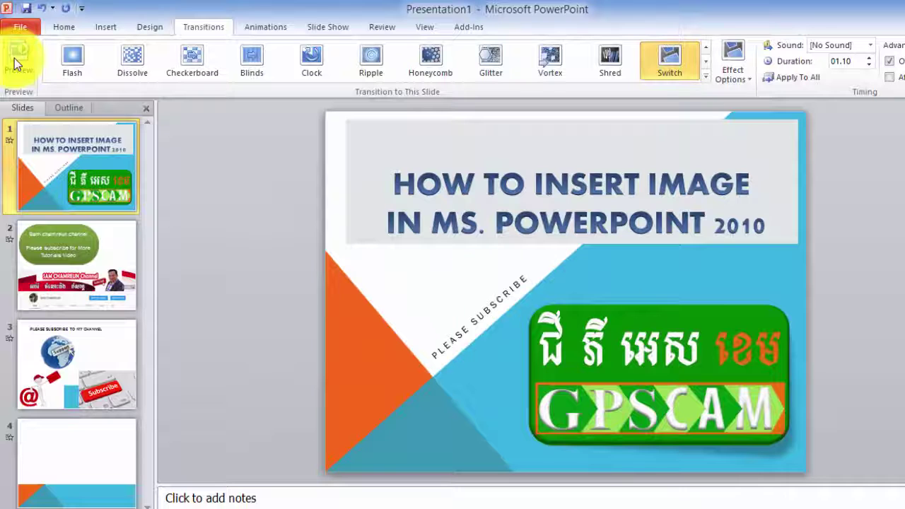
{"action": "left_click", "coordinate": [798, 77]}
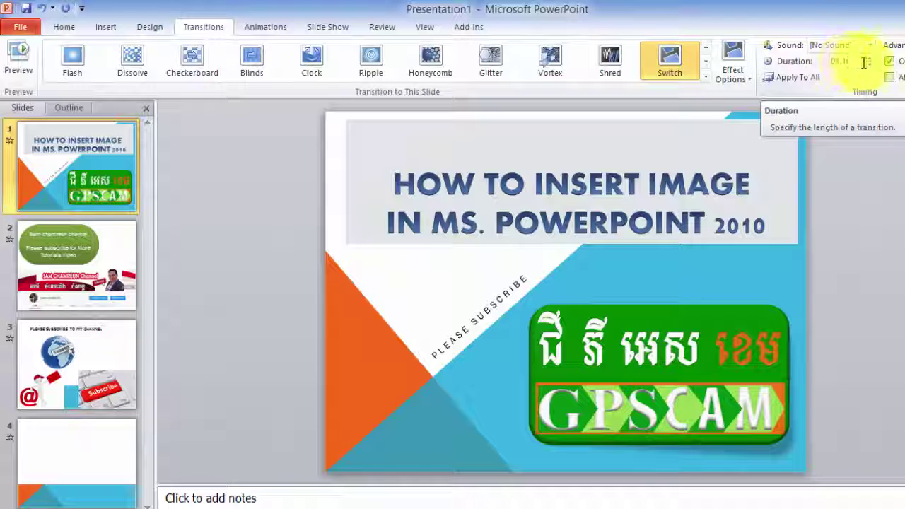
{"action": "left_click", "coordinate": [870, 64]}
{"action": "type", "text": "02.25"}
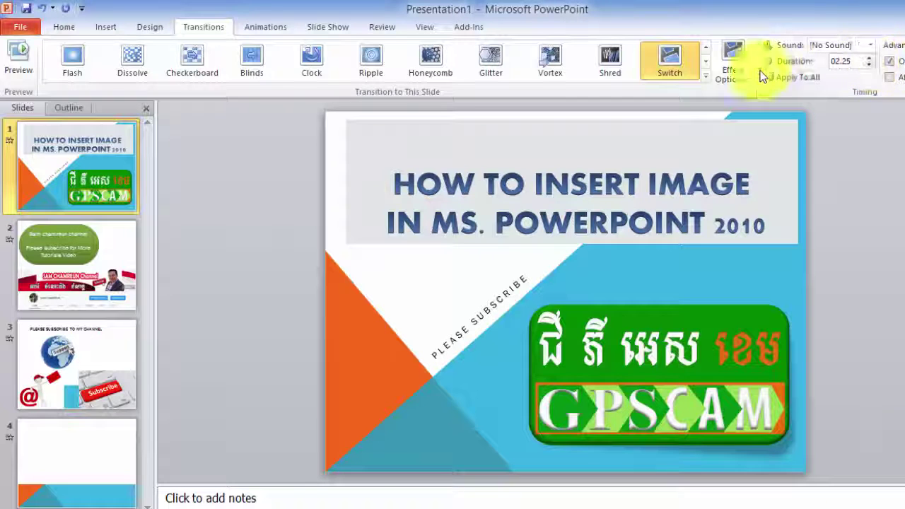
{"action": "left_click", "coordinate": [15, 69]}
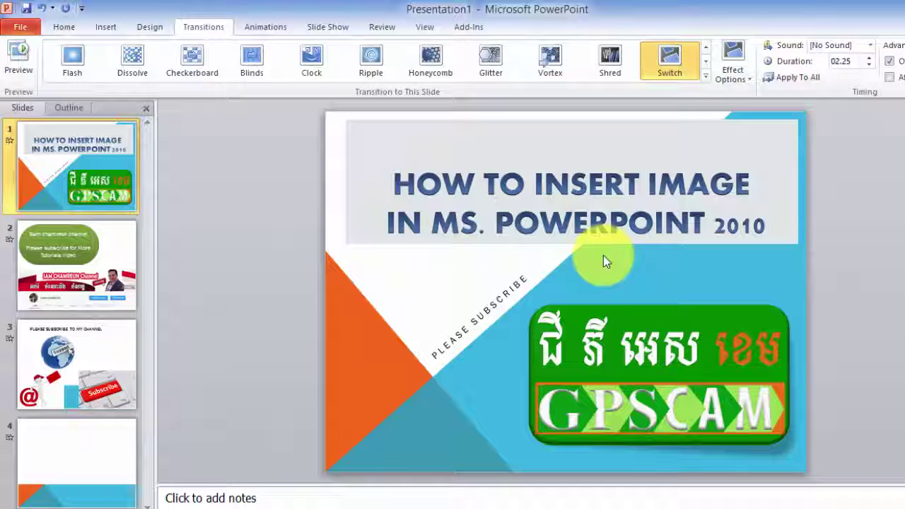
{"action": "left_click", "coordinate": [868, 58]}
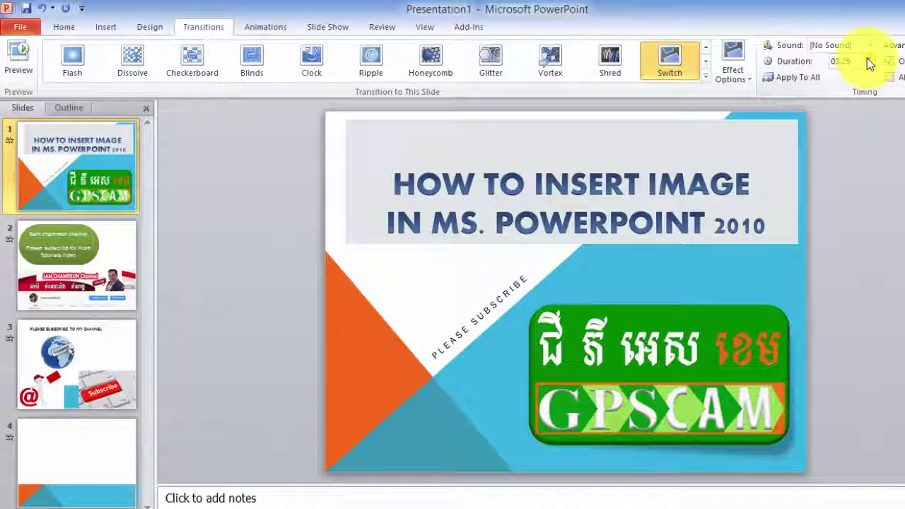
{"action": "left_click", "coordinate": [14, 65]}
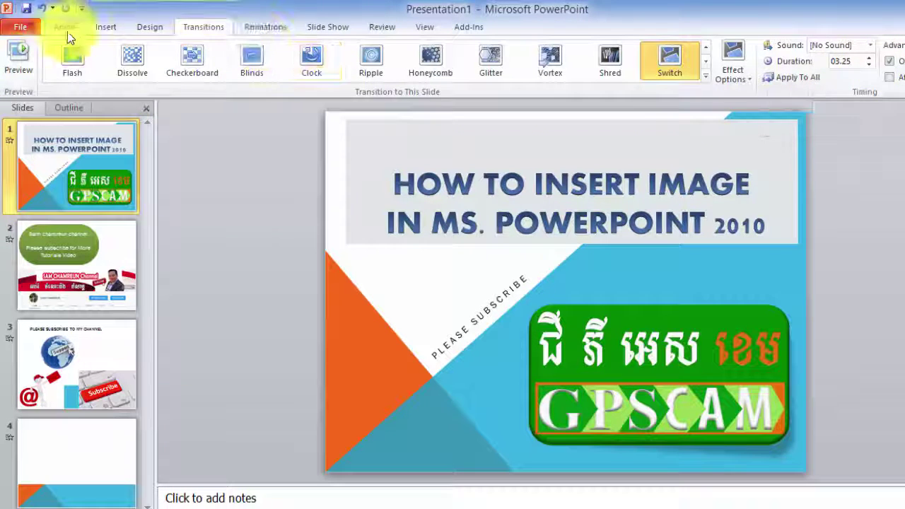
Try a half-second duration, then set Duration to 02.00 and preview it.
{"action": "left_click", "coordinate": [21, 58]}
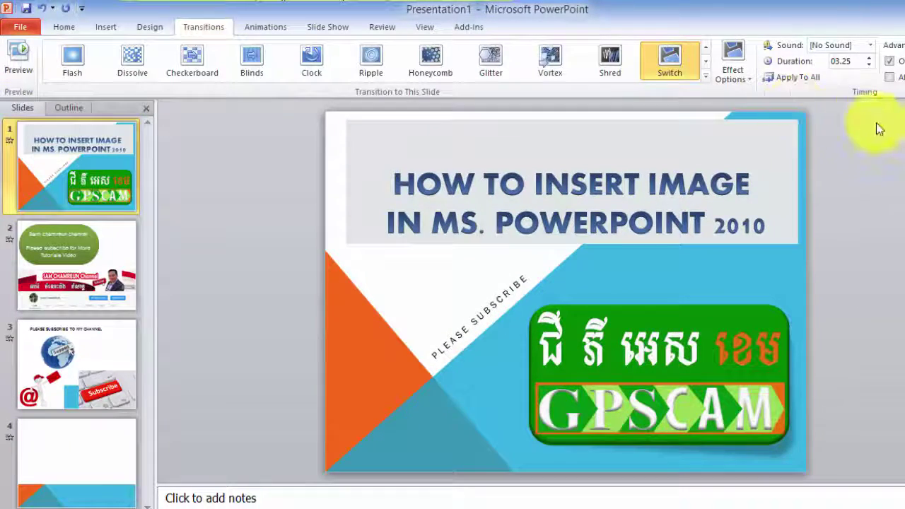
{"action": "left_click", "coordinate": [870, 65]}
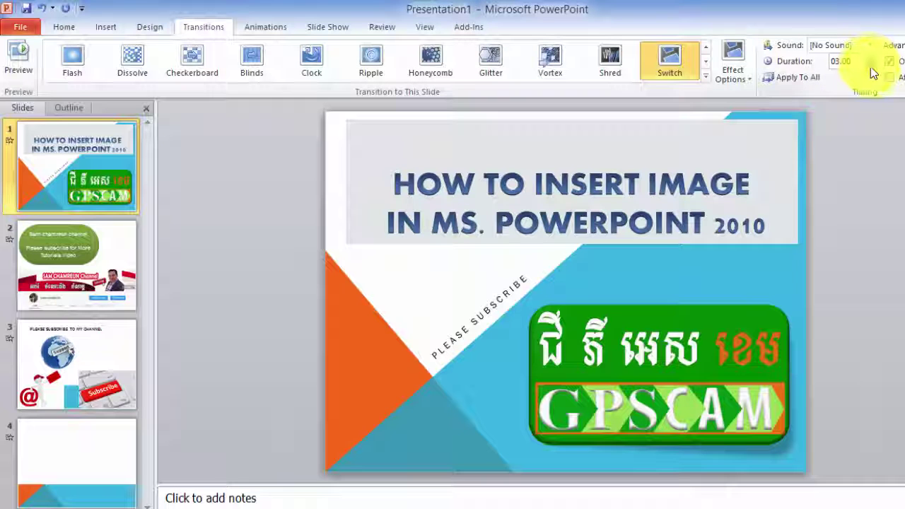
{"action": "left_click", "coordinate": [869, 65]}
{"action": "left_click", "coordinate": [869, 65]}
{"action": "left_click", "coordinate": [870, 65]}
{"action": "left_click", "coordinate": [870, 65]}
{"action": "left_click", "coordinate": [870, 65]}
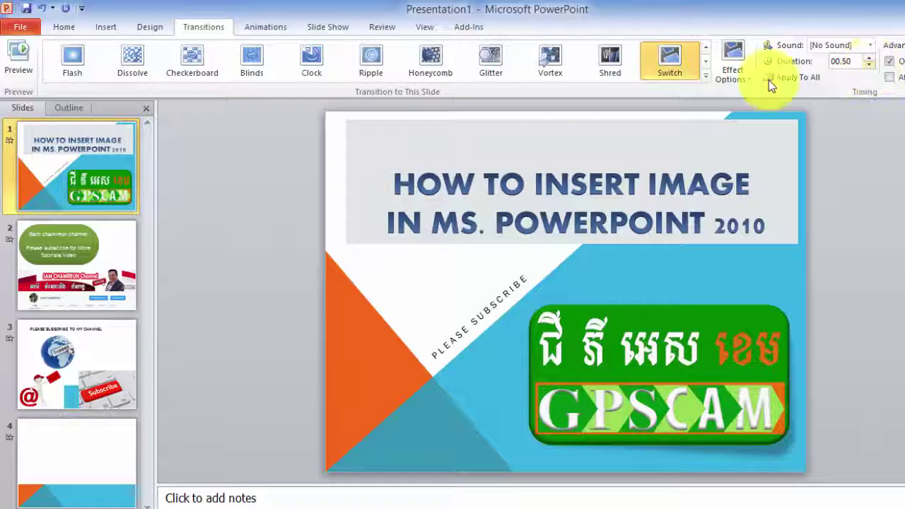
{"action": "left_click", "coordinate": [19, 70]}
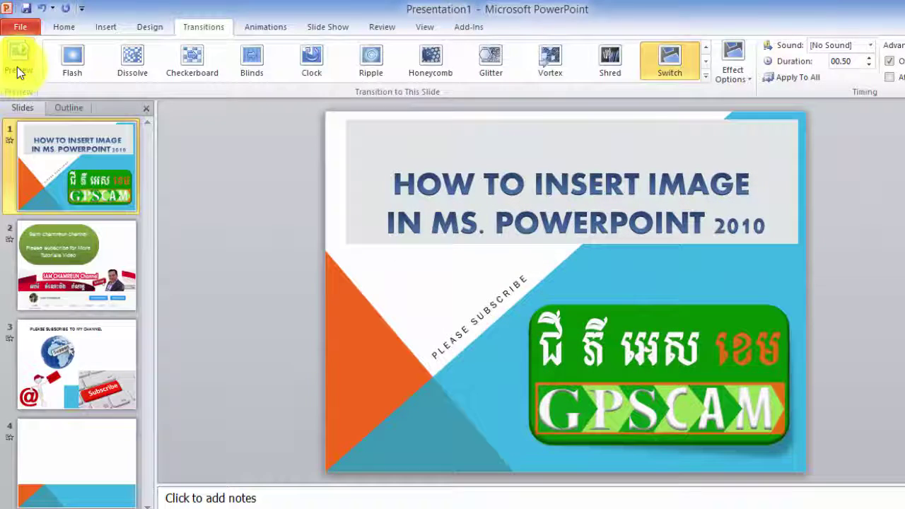
{"action": "left_click", "coordinate": [869, 58]}
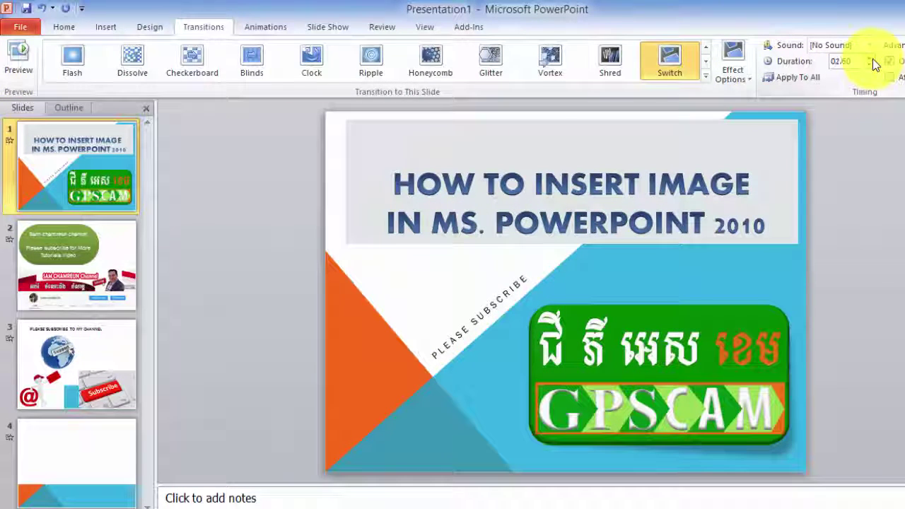
{"action": "left_click", "coordinate": [9, 52]}
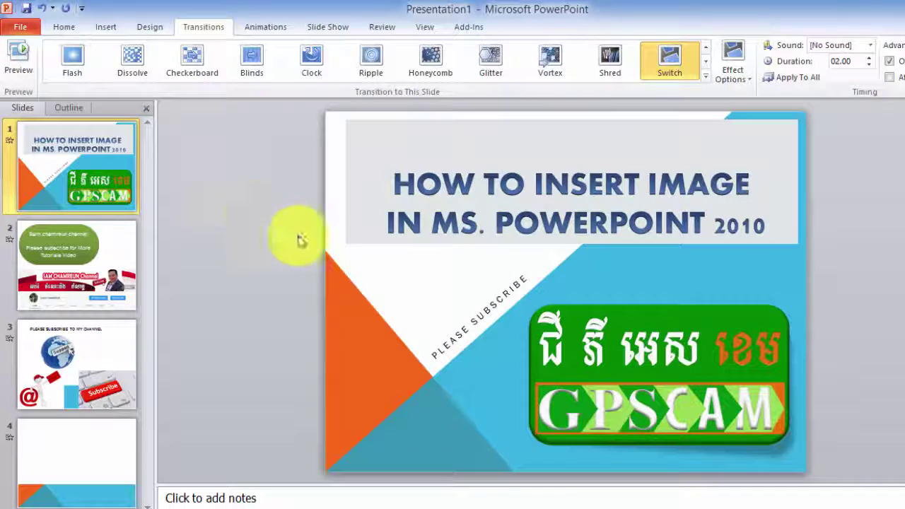
Add the Chime sound to the 02.00 Switch transition and apply it to all slides.
{"action": "left_click", "coordinate": [787, 84]}
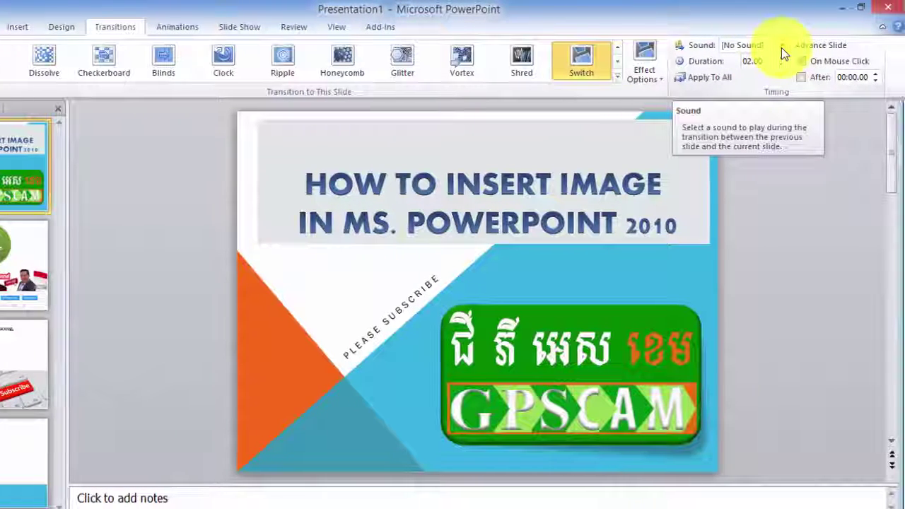
{"action": "left_click", "coordinate": [781, 48]}
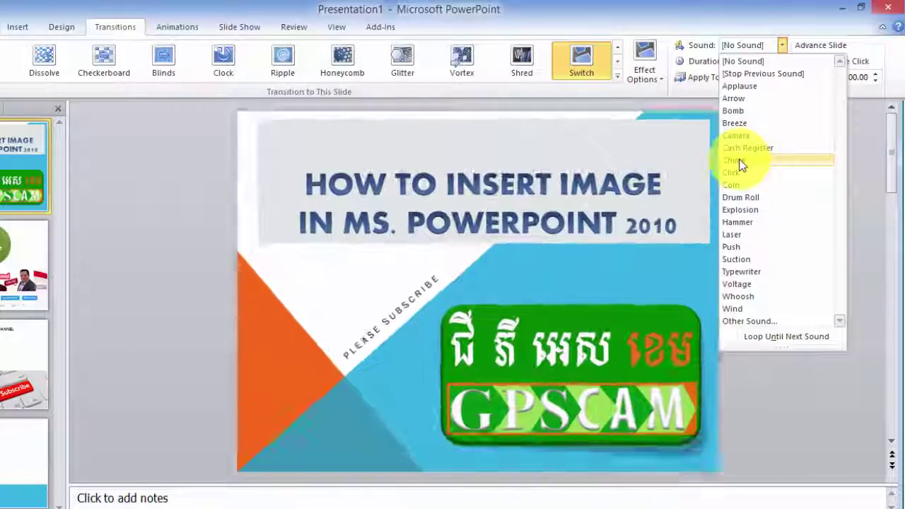
{"action": "left_click", "coordinate": [736, 161]}
{"action": "left_click", "coordinate": [697, 78]}
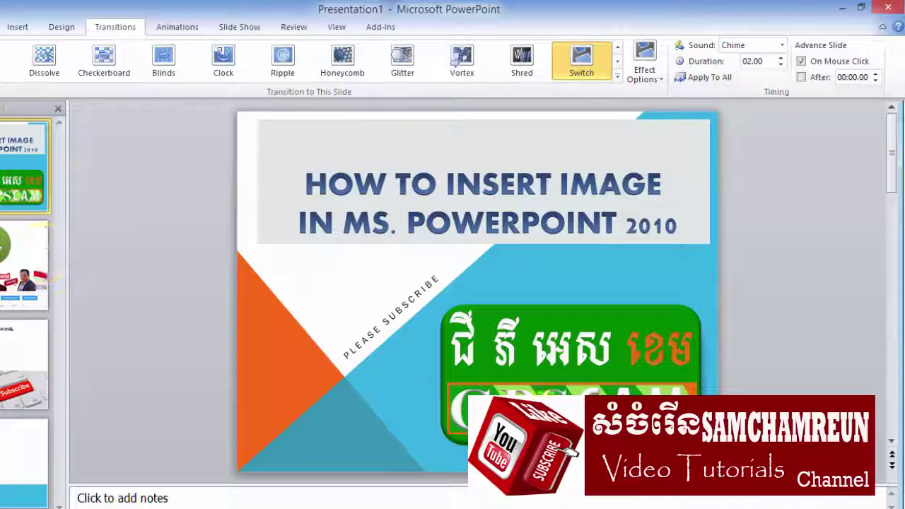
{"action": "key", "text": "F5"}
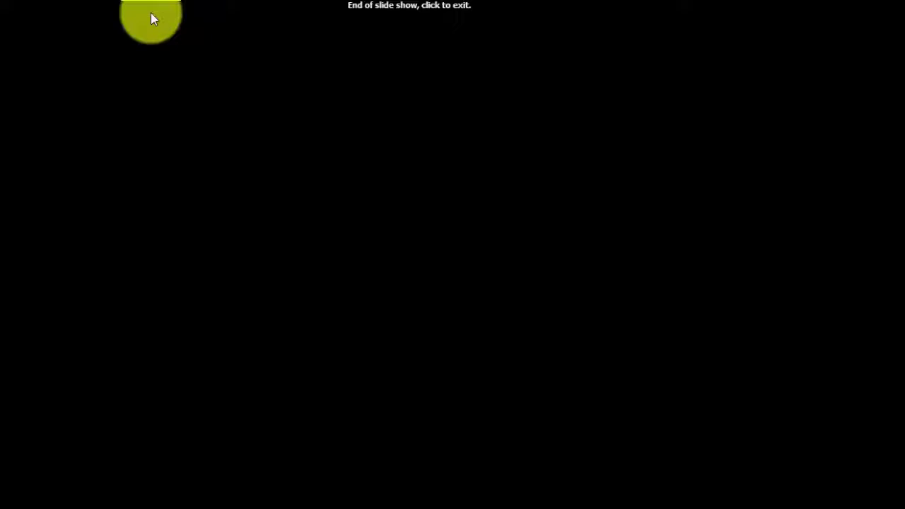
{"action": "left_click", "coordinate": [150, 14]}
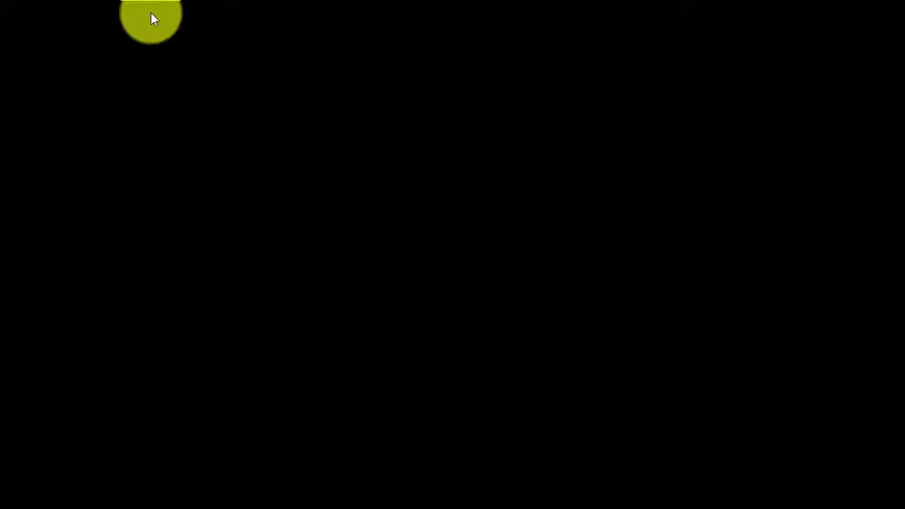
{"action": "left_click", "coordinate": [25, 170]}
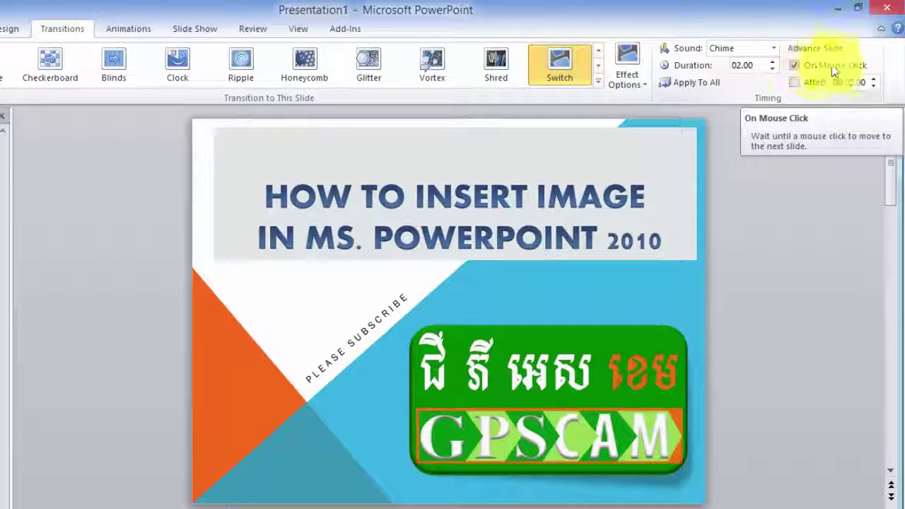
Make the title slide advance automatically after 00:02.50 instead of on mouse click.
{"action": "left_click", "coordinate": [794, 65]}
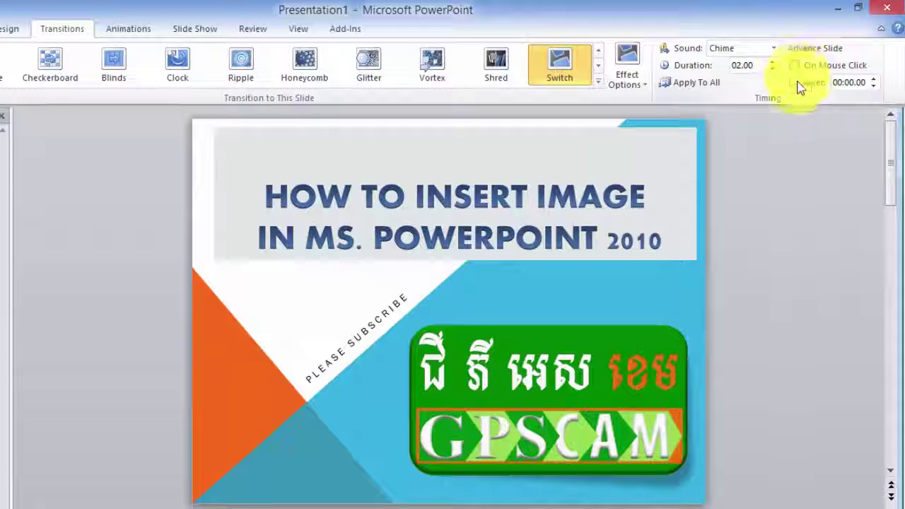
{"action": "left_click", "coordinate": [797, 82]}
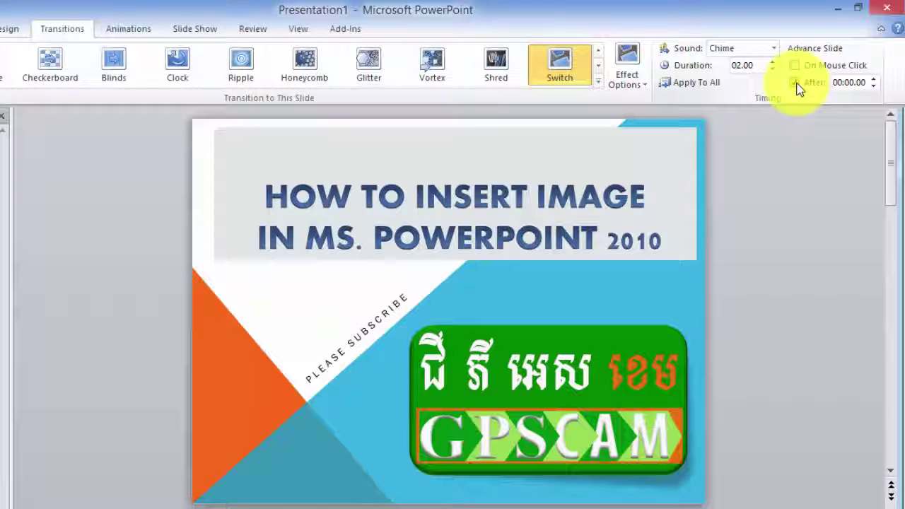
{"action": "left_click", "coordinate": [854, 82]}
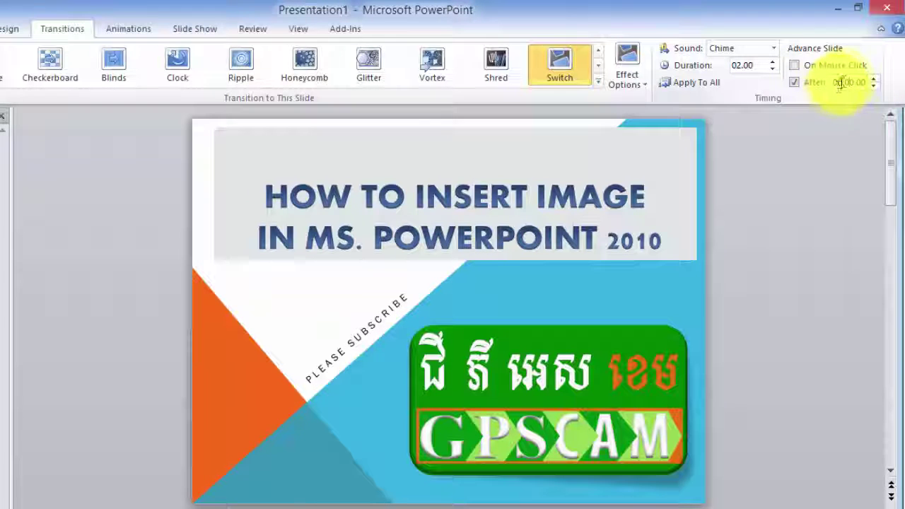
{"action": "left_click_drag", "start_coordinate": [848, 82], "coordinate": [840, 84]}
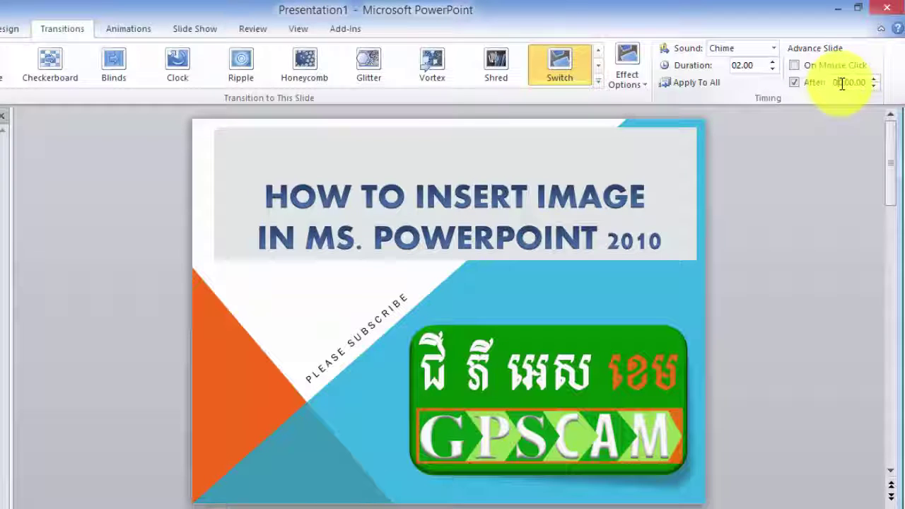
{"action": "type", "text": "02"}
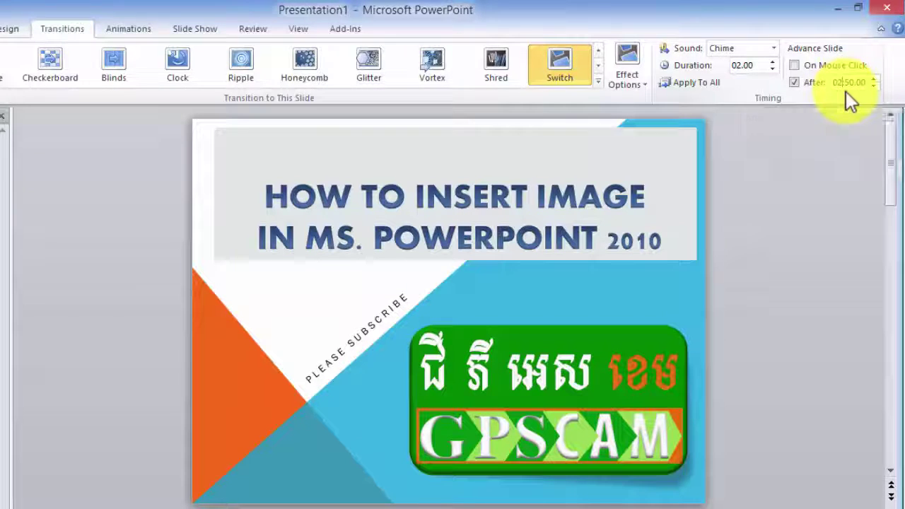
{"action": "type", "text": "00:50"}
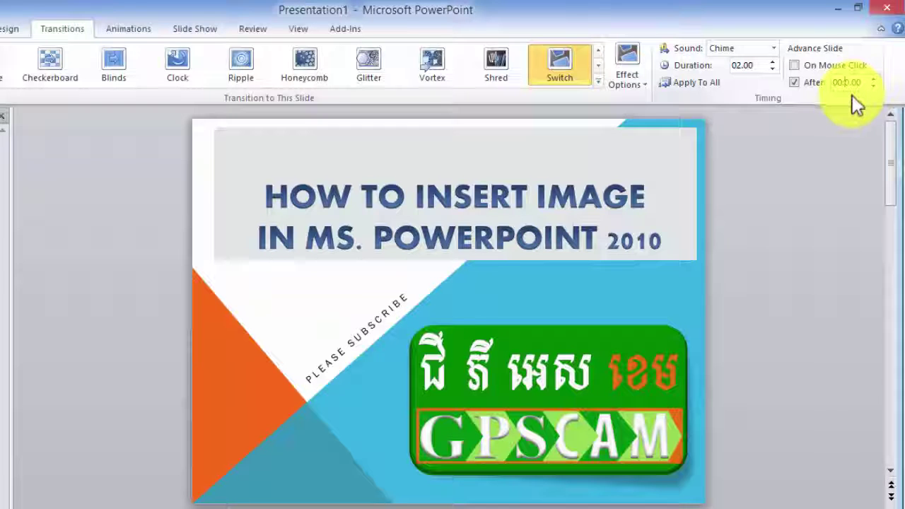
{"action": "type", "text": "2.5"}
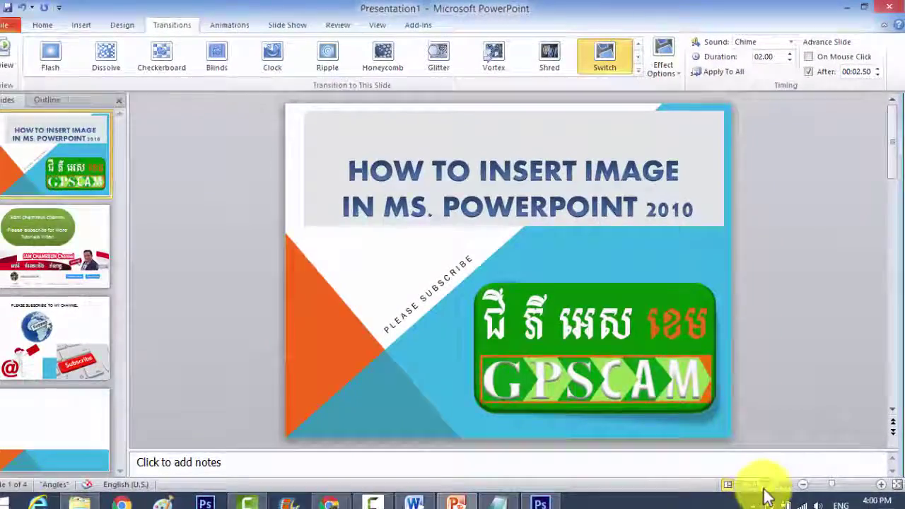
Run the slide show through all four slides and exit back to editing view.
{"action": "left_click", "coordinate": [764, 489]}
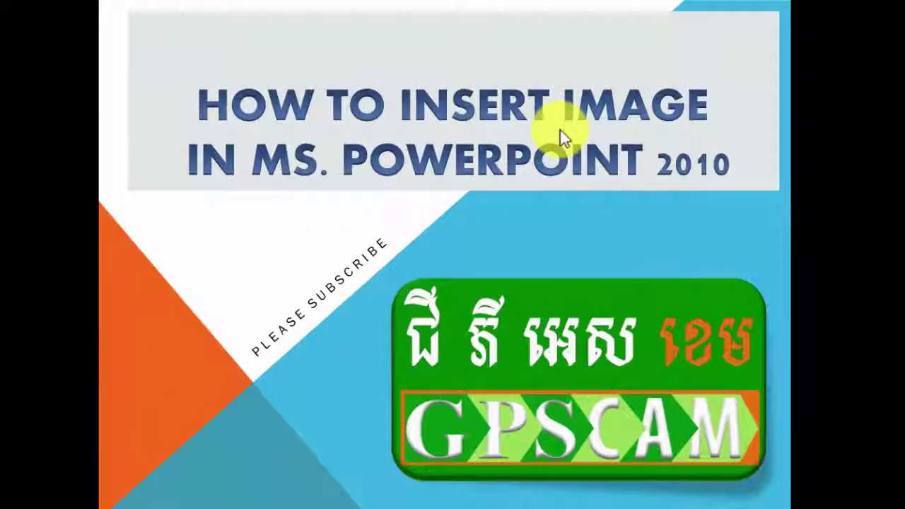
{"action": "left_click", "coordinate": [560, 129]}
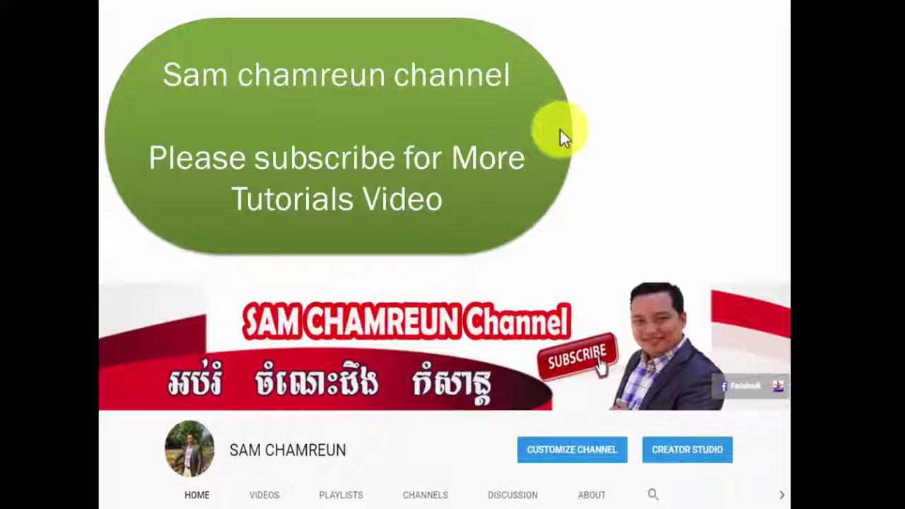
{"action": "left_click", "coordinate": [560, 128]}
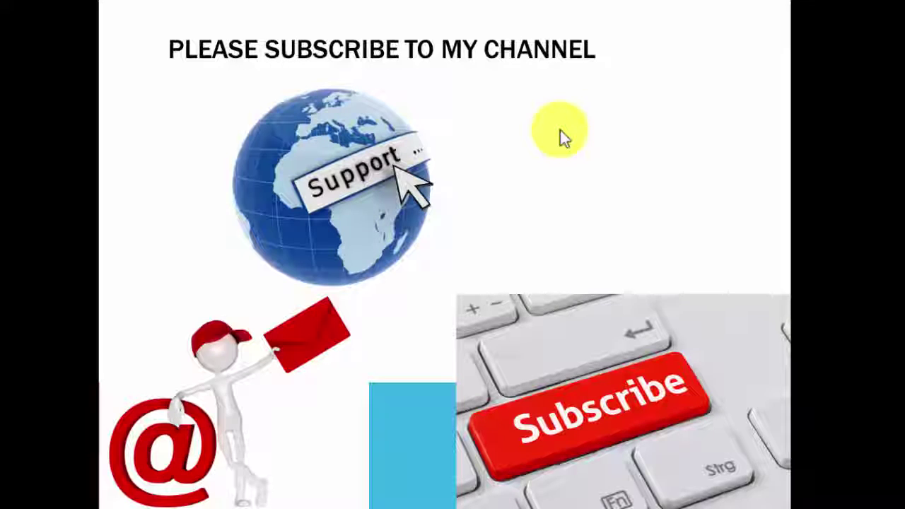
{"action": "left_click", "coordinate": [561, 129]}
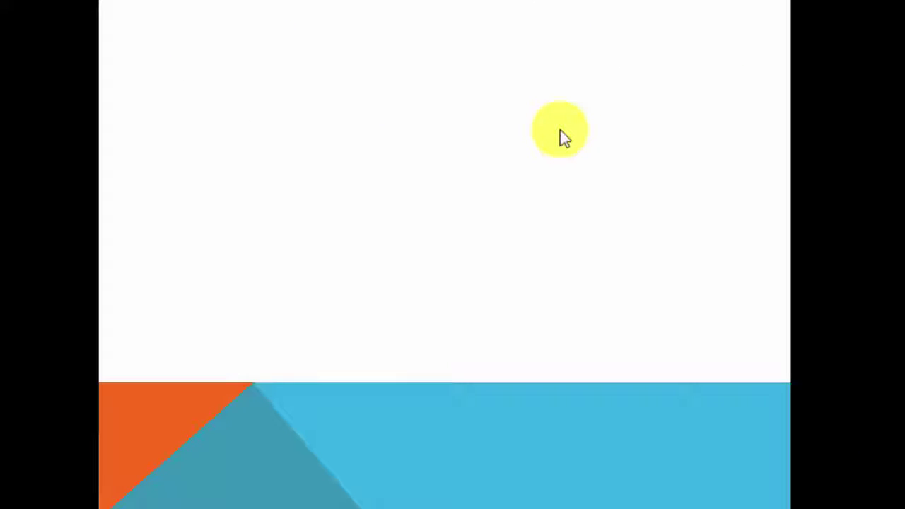
{"action": "left_click", "coordinate": [561, 130]}
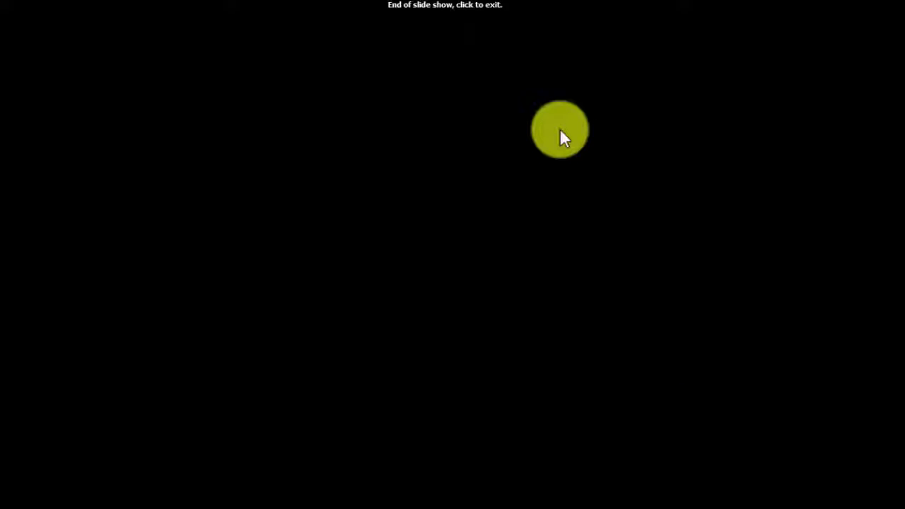
{"action": "left_click", "coordinate": [560, 130]}
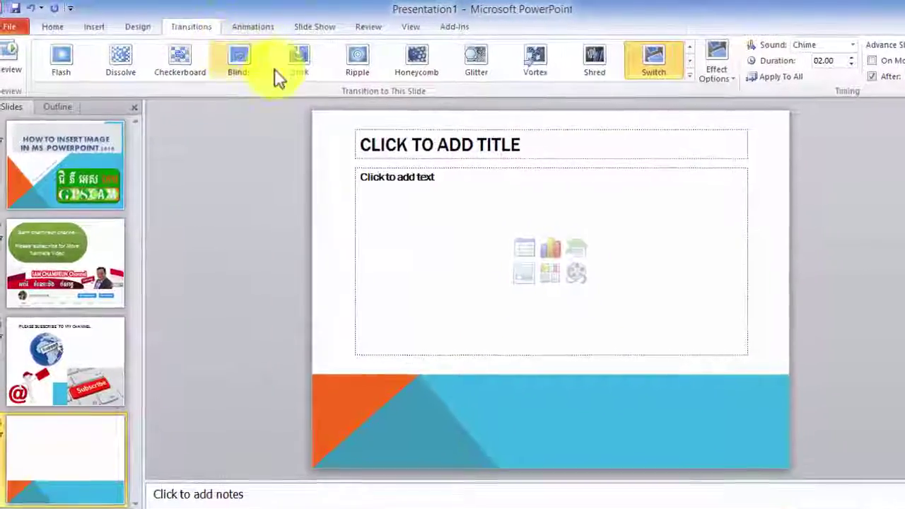
{"action": "left_click", "coordinate": [709, 77]}
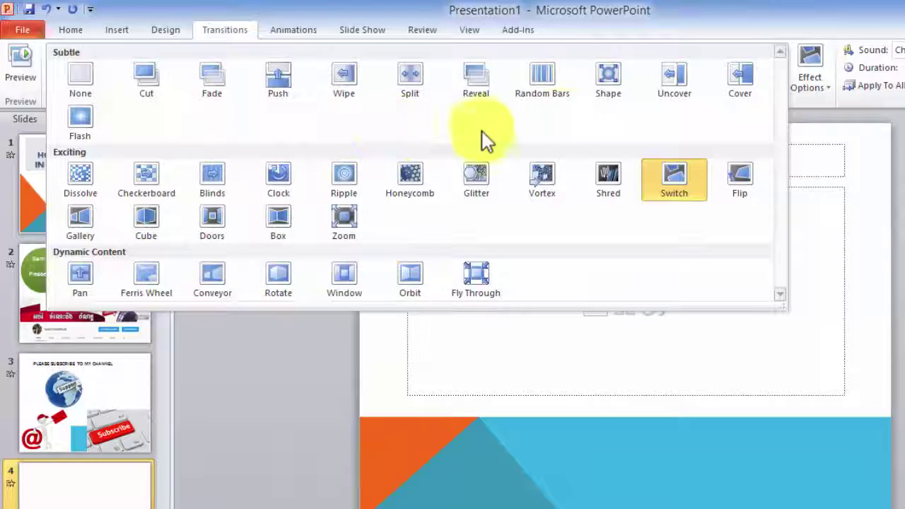
{"action": "left_click", "coordinate": [884, 20]}
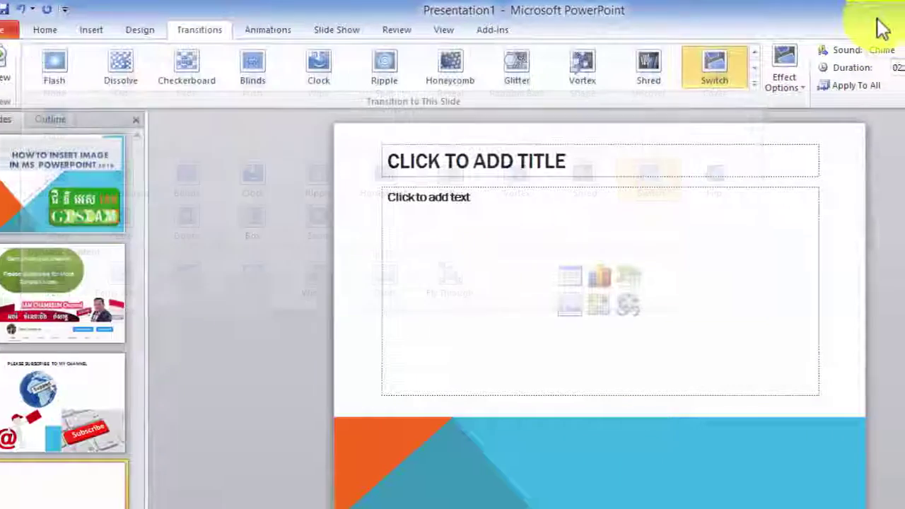